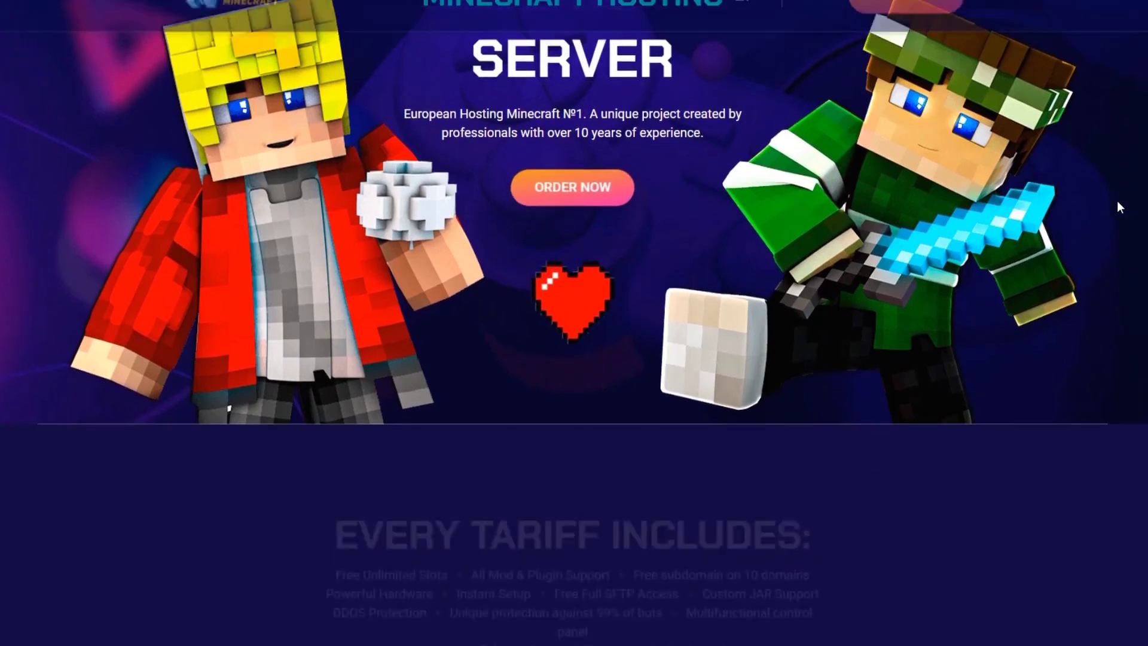
{"action": "scroll", "coordinate": [1118, 202], "scroll_direction": "down", "scroll_amount": 2}
{"action": "scroll", "coordinate": [1117, 203], "scroll_direction": "down", "scroll_amount": 1}
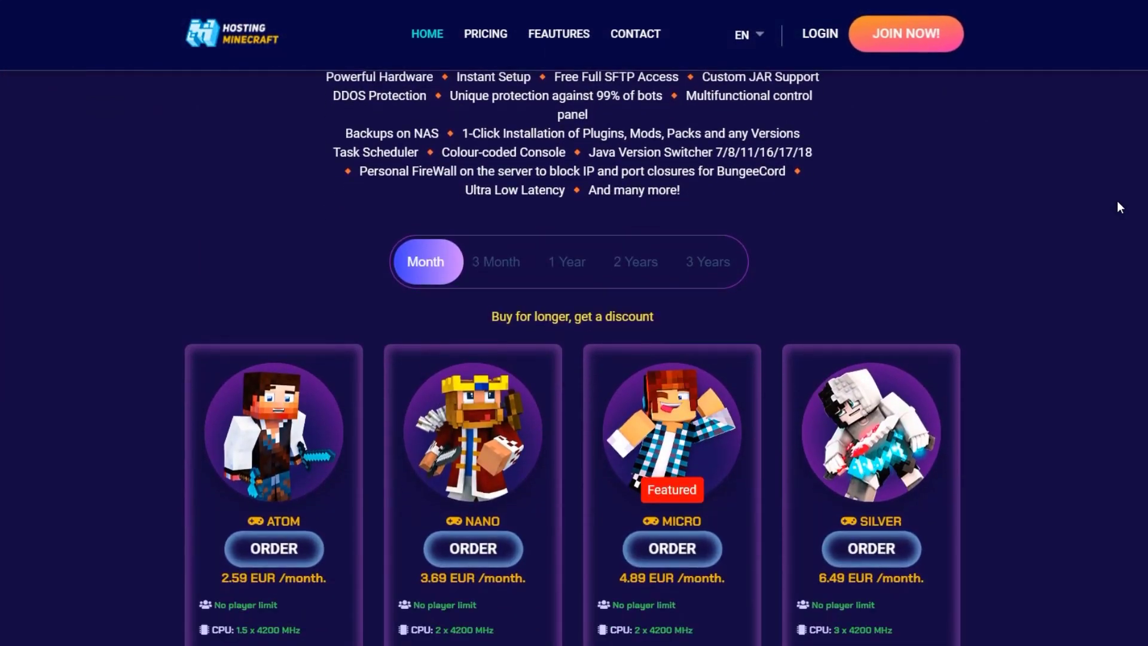
{"action": "scroll", "coordinate": [1118, 203], "scroll_direction": "down", "scroll_amount": 2}
{"action": "scroll", "coordinate": [1117, 206], "scroll_direction": "down", "scroll_amount": 4}
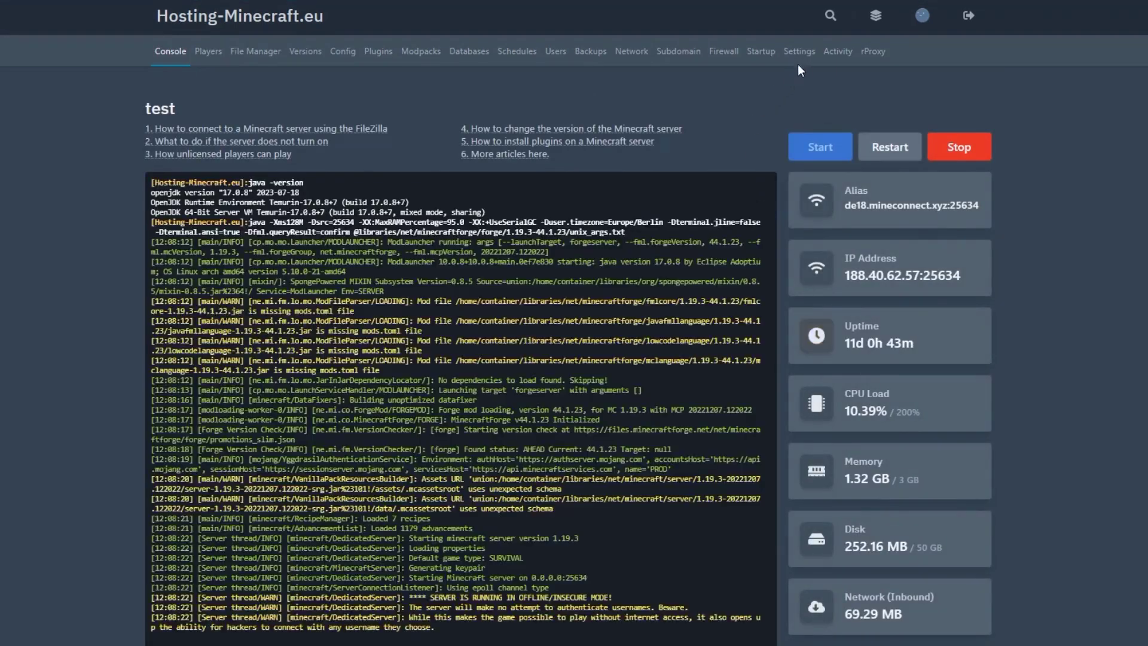
Review the server's SFTP host and port in Settings and open the FileZilla connection guide
{"action": "left_click", "coordinate": [799, 52]}
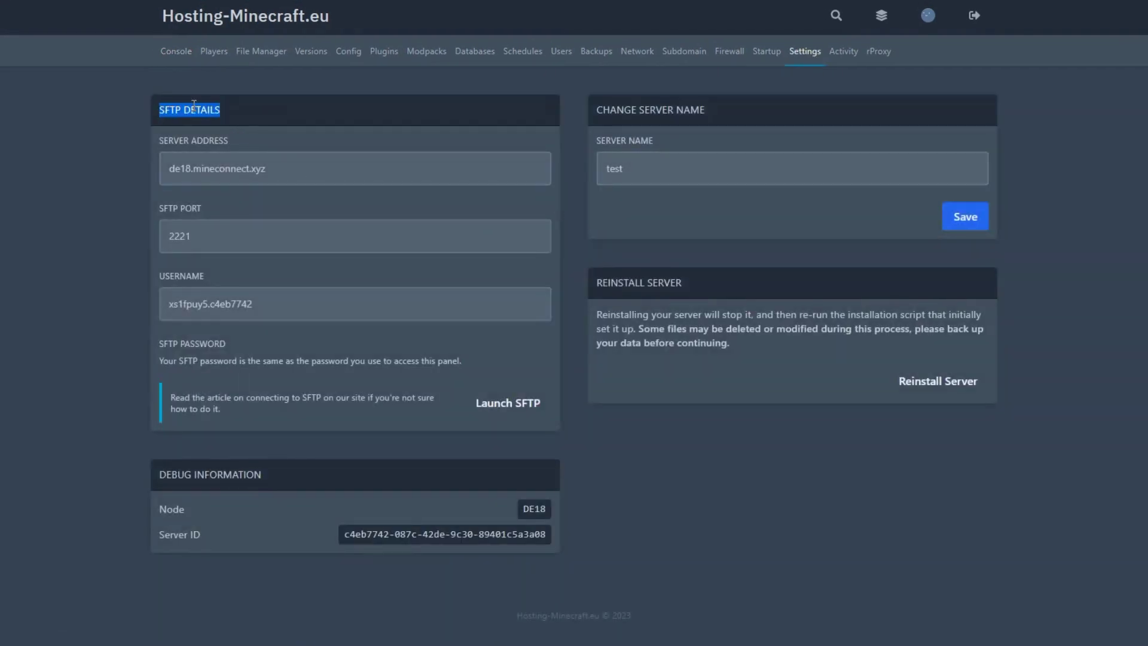
{"action": "triple_click", "coordinate": [200, 139]}
{"action": "triple_click", "coordinate": [193, 206]}
{"action": "left_click", "coordinate": [485, 408]}
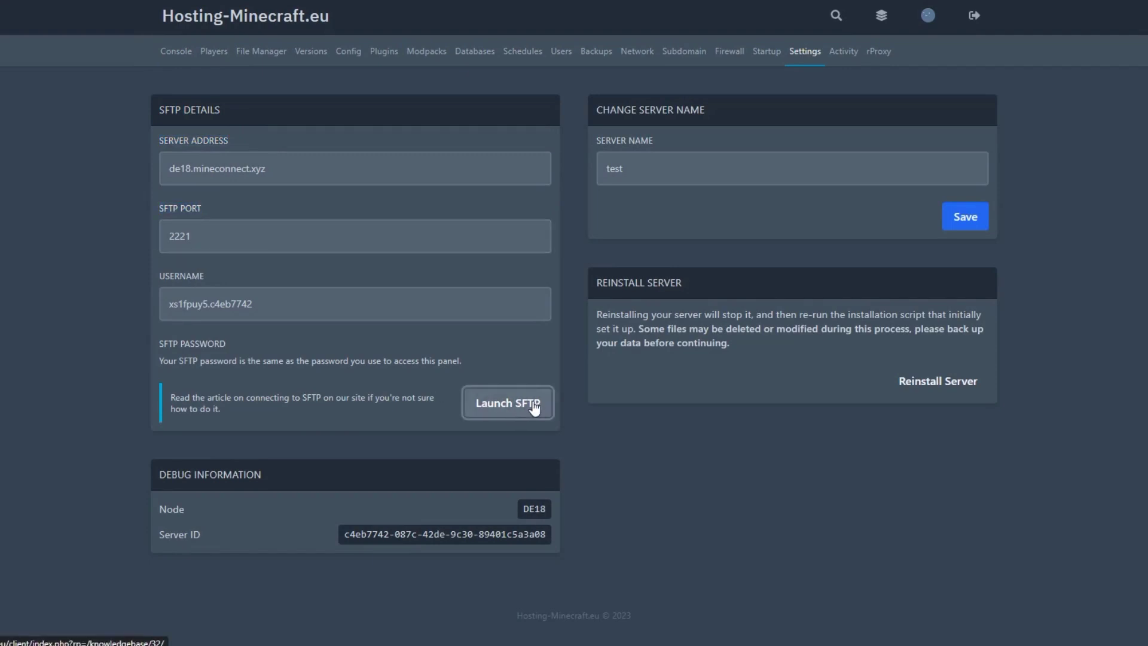
{"action": "left_click", "coordinate": [402, 398]}
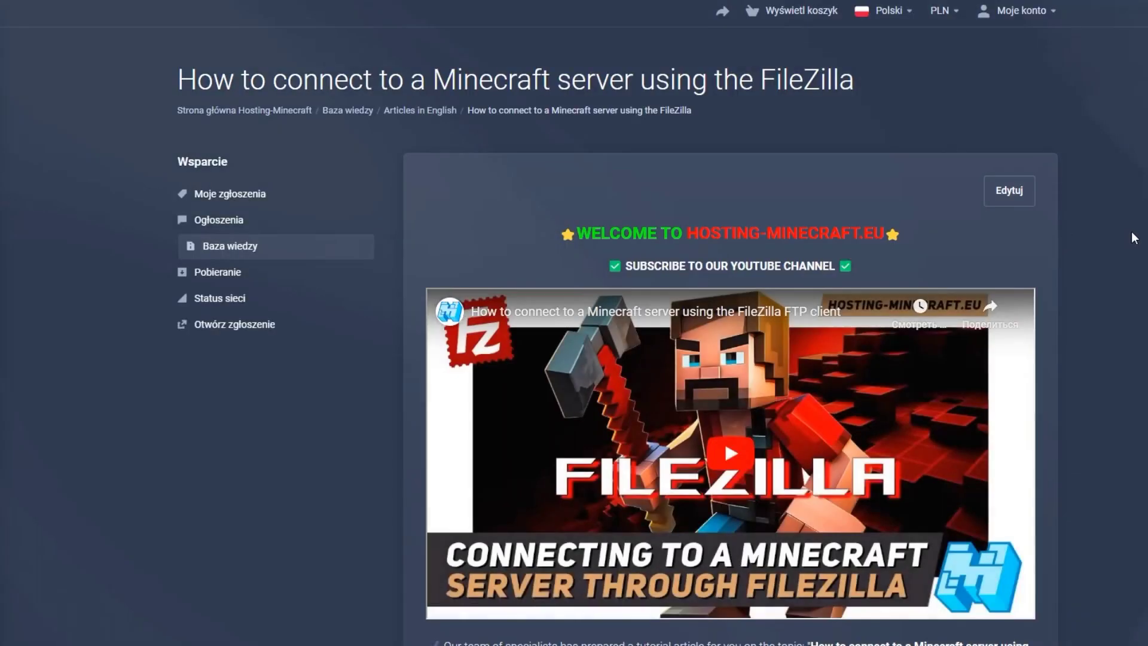
{"action": "scroll", "coordinate": [1133, 238], "scroll_direction": "down", "scroll_amount": 3}
{"action": "scroll", "coordinate": [1133, 238], "scroll_direction": "down", "scroll_amount": 1}
{"action": "scroll", "coordinate": [1132, 238], "scroll_direction": "down", "scroll_amount": 4}
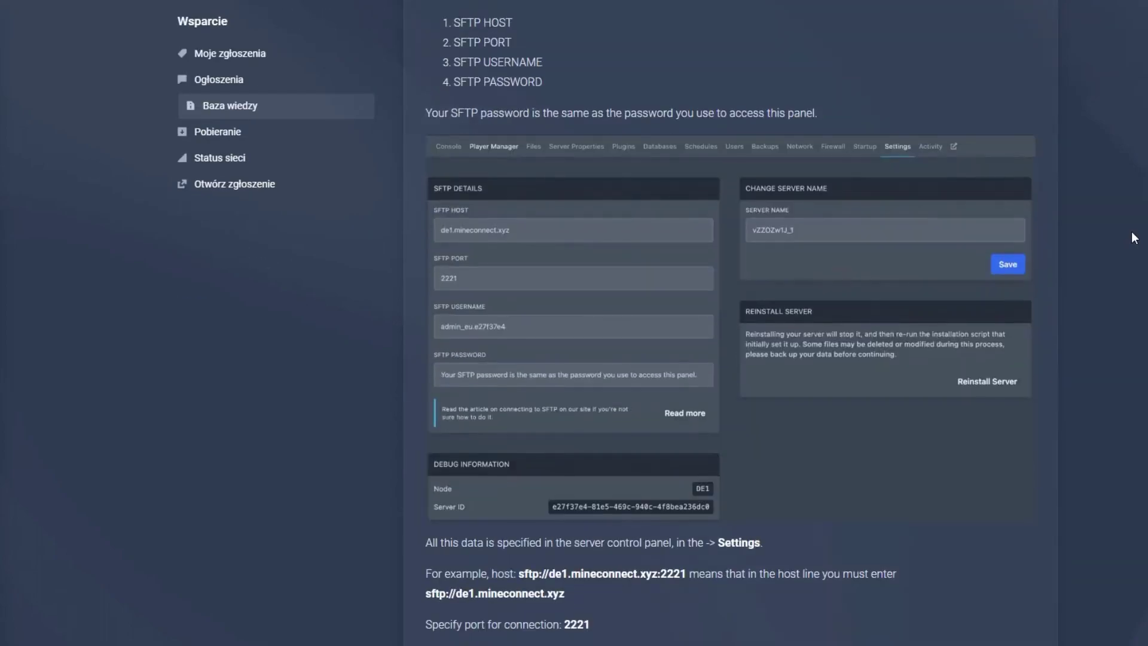
{"action": "scroll", "coordinate": [1133, 237], "scroll_direction": "down", "scroll_amount": 3}
{"action": "scroll", "coordinate": [1133, 238], "scroll_direction": "down", "scroll_amount": 3}
{"action": "scroll", "coordinate": [1133, 238], "scroll_direction": "down", "scroll_amount": 1}
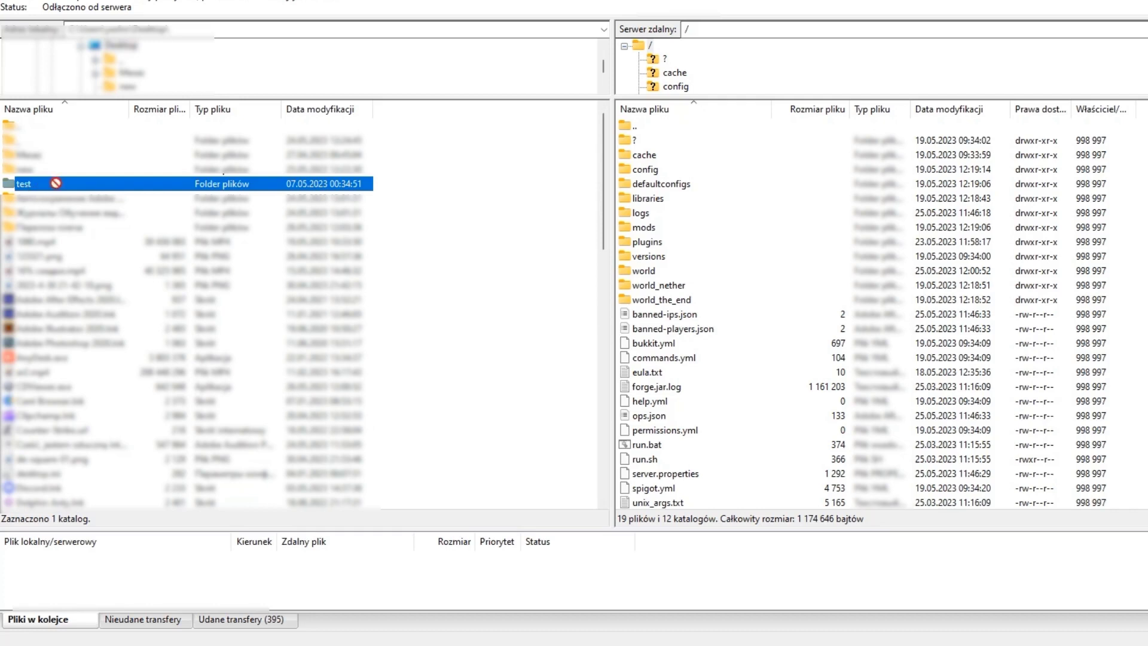
Upload the local test folder and edit server.properties to read level-name=test
{"action": "mouse_move", "coordinate": [181, 173]}
{"action": "left_mouse_down"}
{"action": "mouse_move", "coordinate": [376, 160]}
{"action": "mouse_move", "coordinate": [661, 199]}
{"action": "mouse_move", "coordinate": [799, 261]}
{"action": "mouse_move", "coordinate": [798, 275]}
{"action": "mouse_move", "coordinate": [913, 263]}
{"action": "left_mouse_up"}
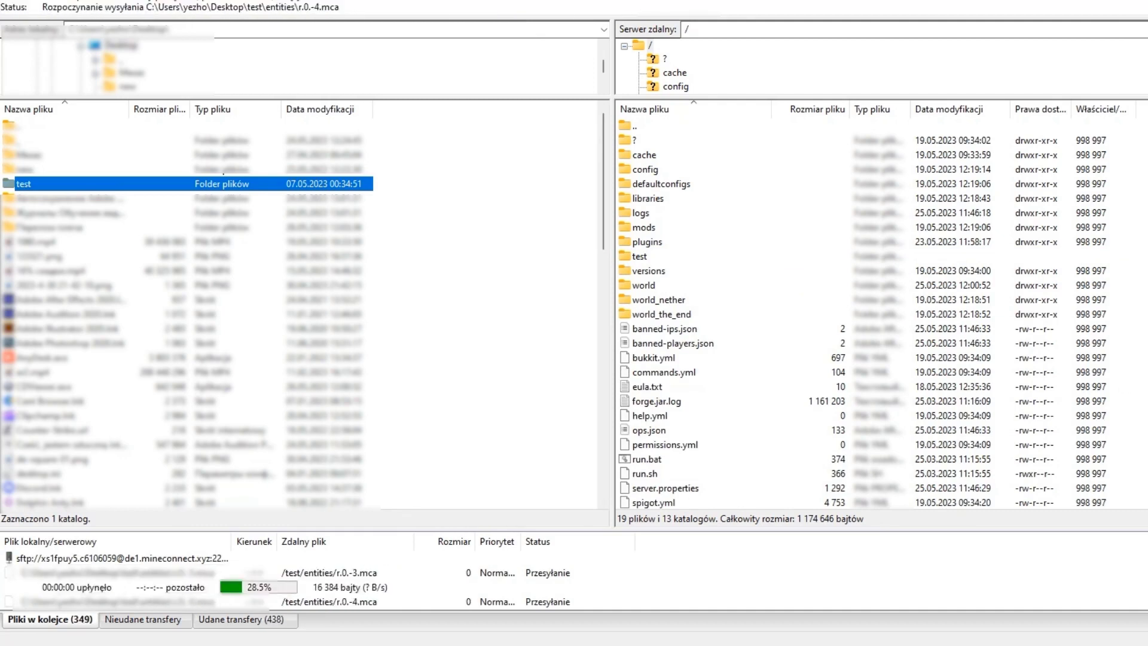
{"action": "scroll", "coordinate": [682, 412], "scroll_direction": "down", "scroll_amount": 2}
{"action": "double_click", "coordinate": [682, 410]}
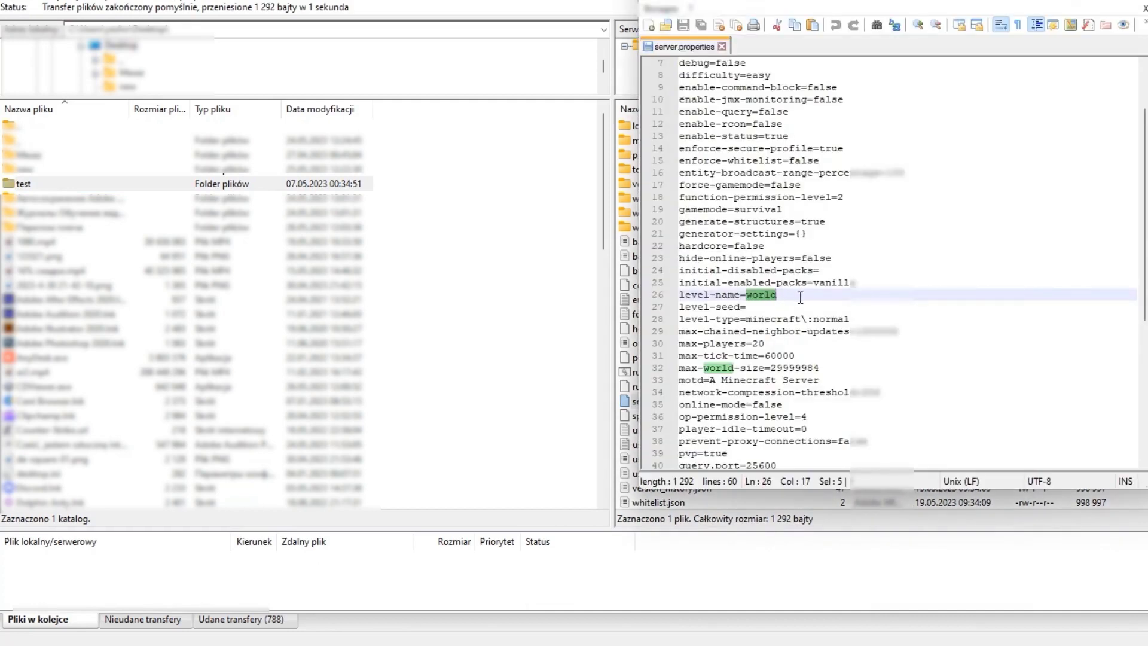
{"action": "type", "text": "te"}
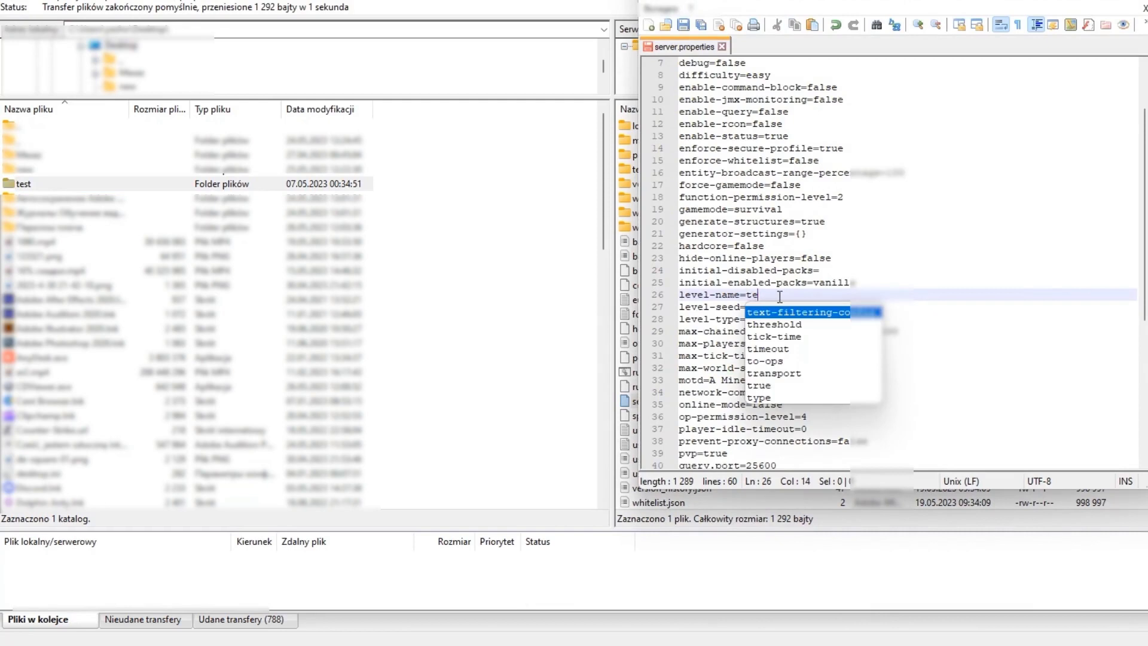
{"action": "type", "text": "st"}
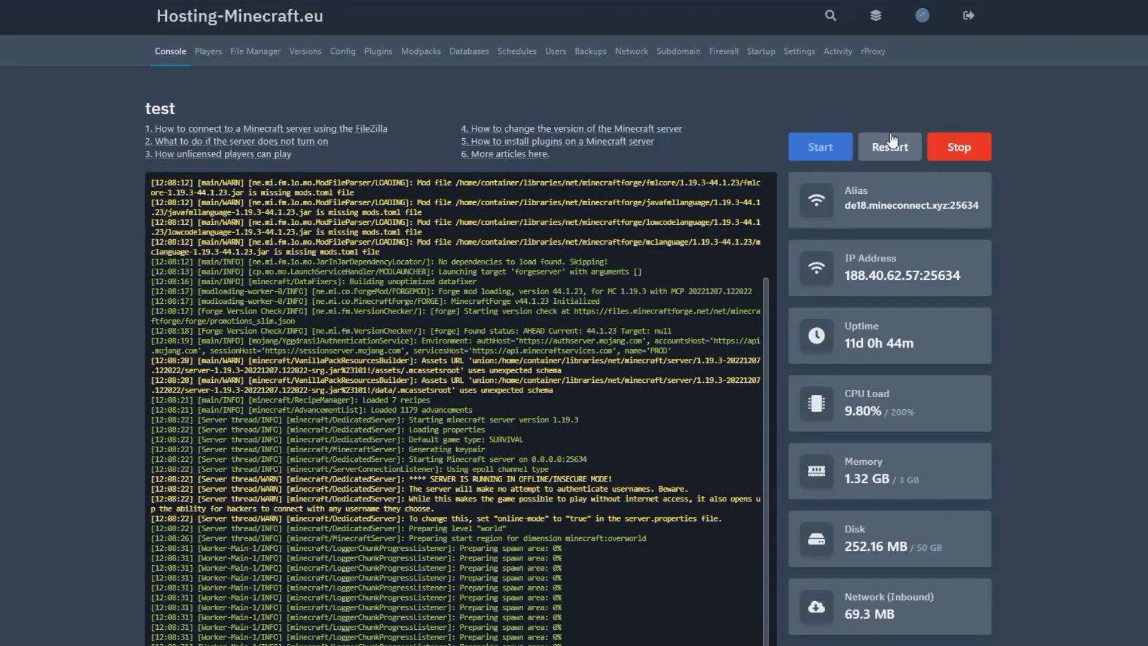
Restart the test server, reopen its console and view its files in File Manager
{"action": "left_click", "coordinate": [891, 148]}
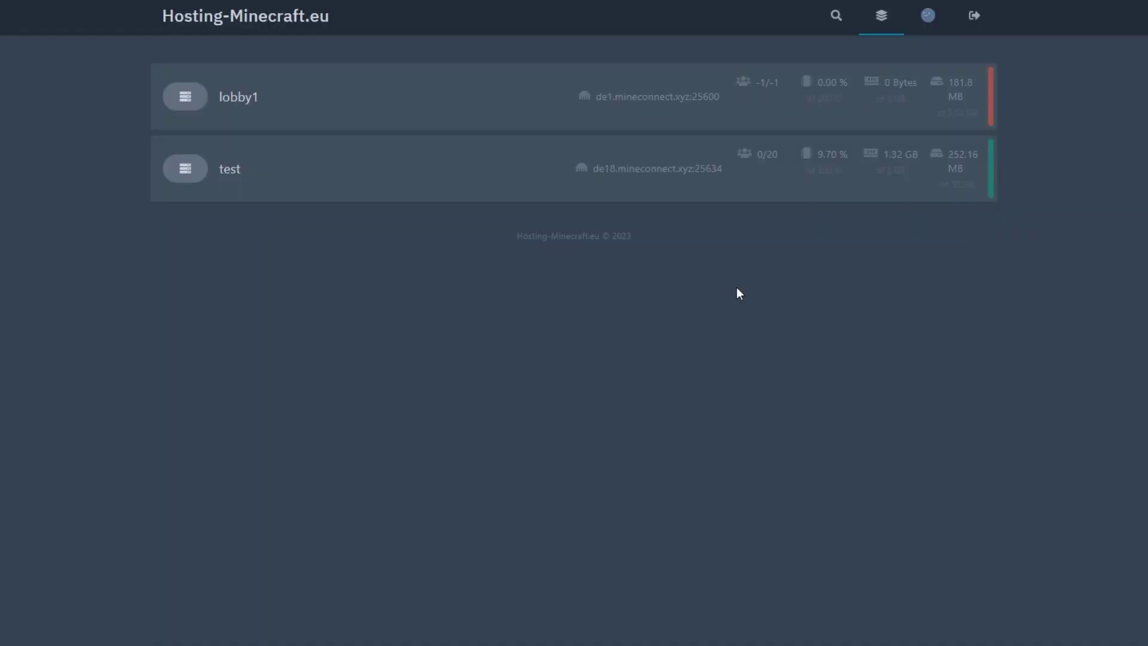
{"action": "left_click", "coordinate": [767, 182]}
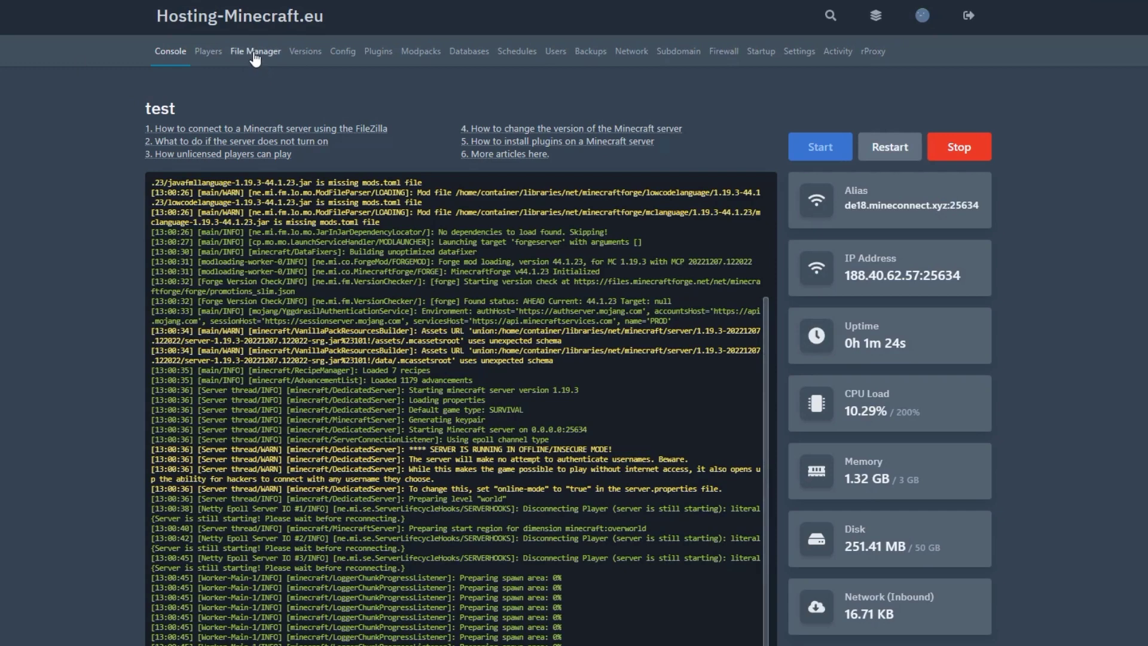
{"action": "left_click", "coordinate": [251, 52]}
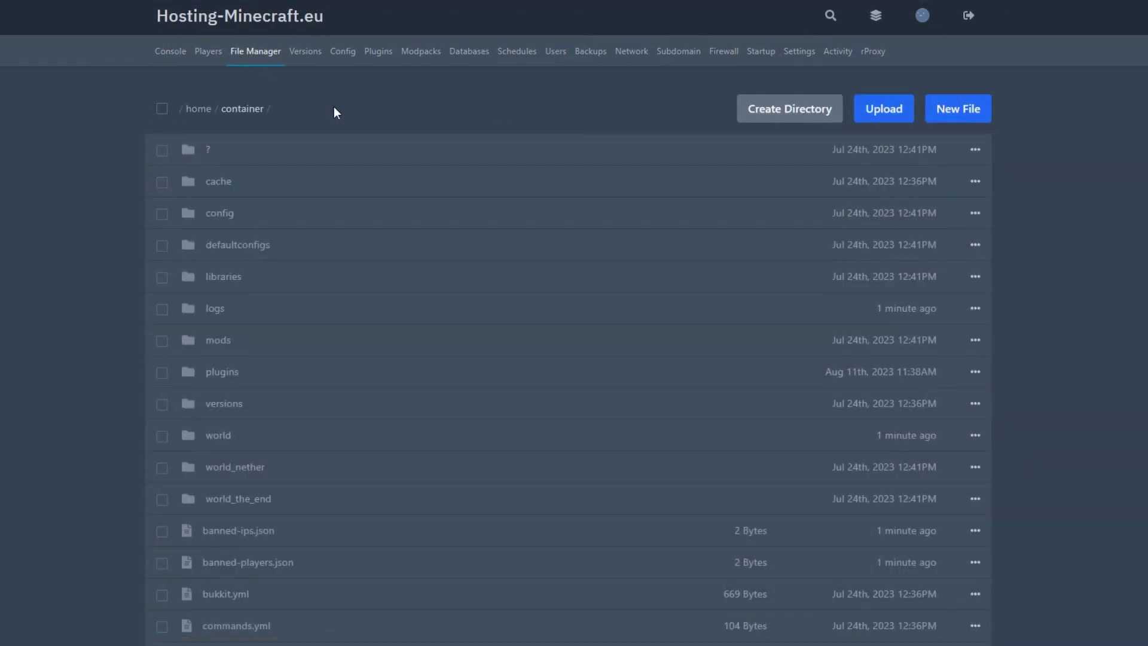
{"action": "scroll", "coordinate": [333, 106], "scroll_direction": "down", "scroll_amount": 2}
{"action": "scroll", "coordinate": [401, 154], "scroll_direction": "down", "scroll_amount": 2}
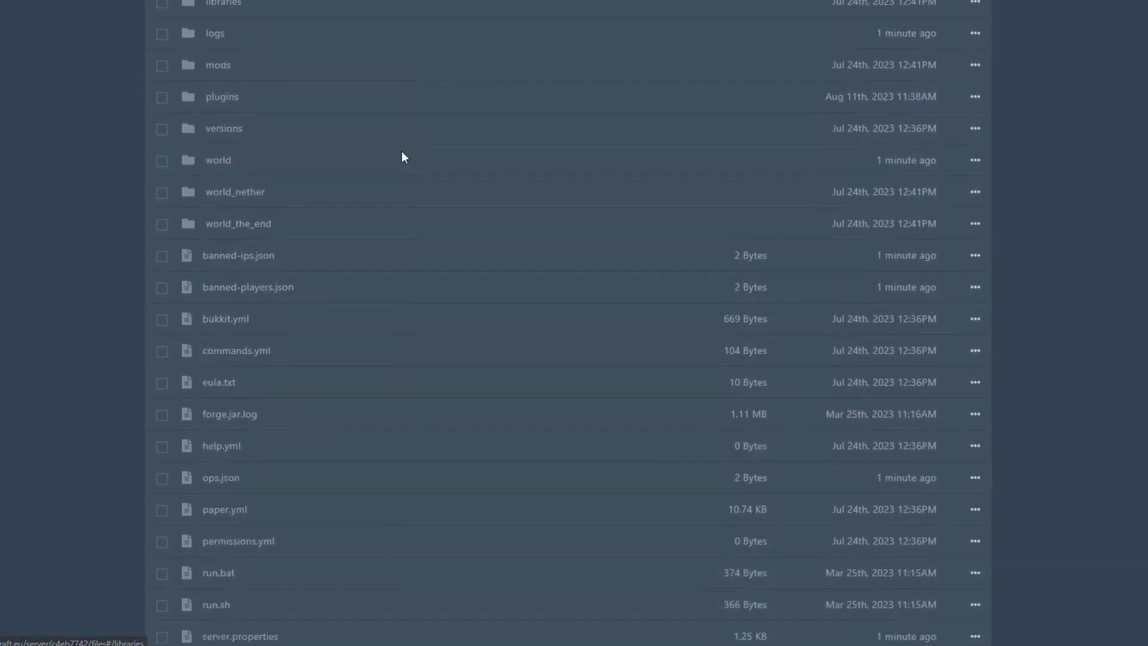
{"action": "scroll", "coordinate": [401, 158], "scroll_direction": "down", "scroll_amount": 2}
{"action": "scroll", "coordinate": [401, 157], "scroll_direction": "down", "scroll_amount": 2}
{"action": "scroll", "coordinate": [403, 166], "scroll_direction": "up", "scroll_amount": 2}
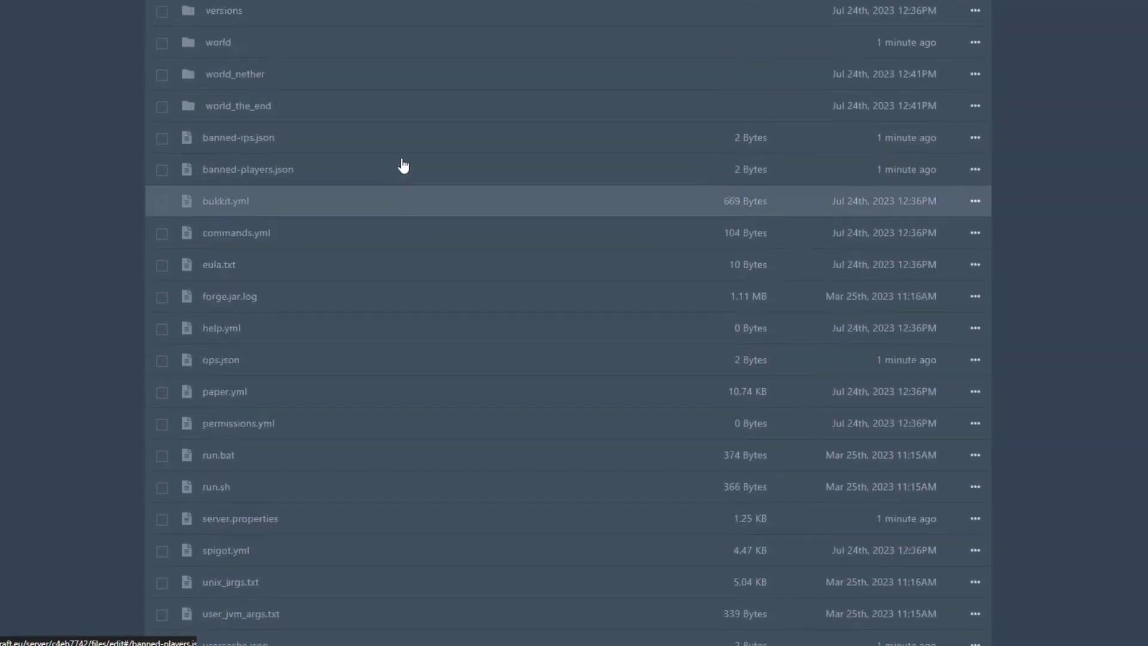
{"action": "scroll", "coordinate": [402, 171], "scroll_direction": "up", "scroll_amount": 2}
{"action": "scroll", "coordinate": [401, 193], "scroll_direction": "up", "scroll_amount": 1}
{"action": "scroll", "coordinate": [402, 215], "scroll_direction": "up", "scroll_amount": 1}
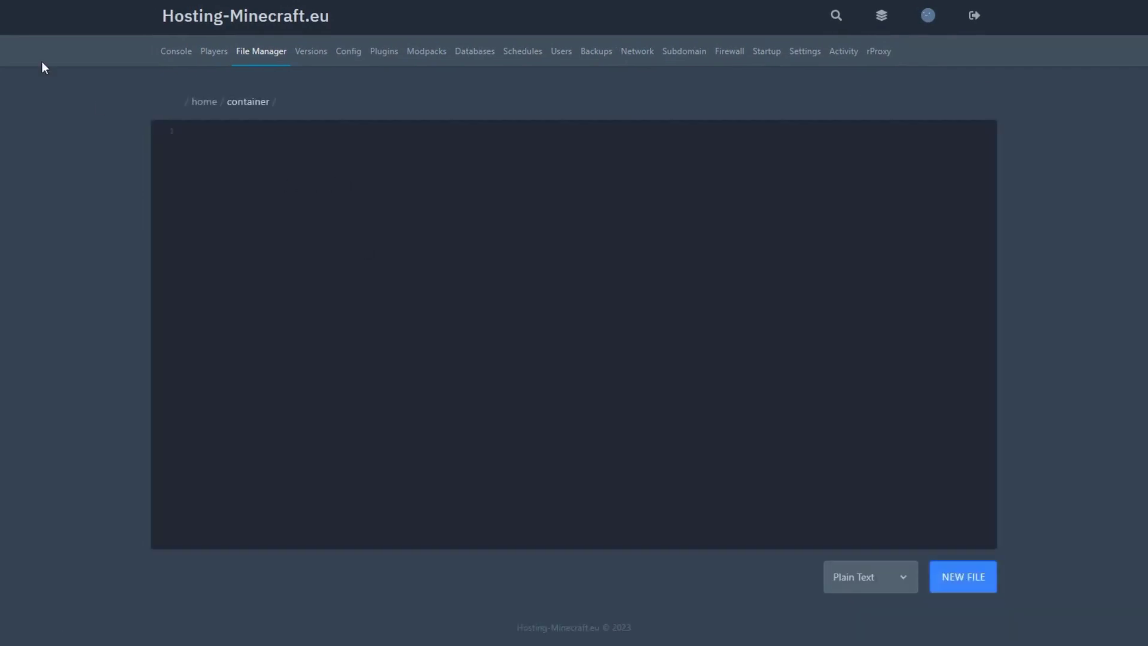
Leave the blank file editor, cancel a new directory, and browse the world folder's contents
{"action": "key", "text": "alt+Left"}
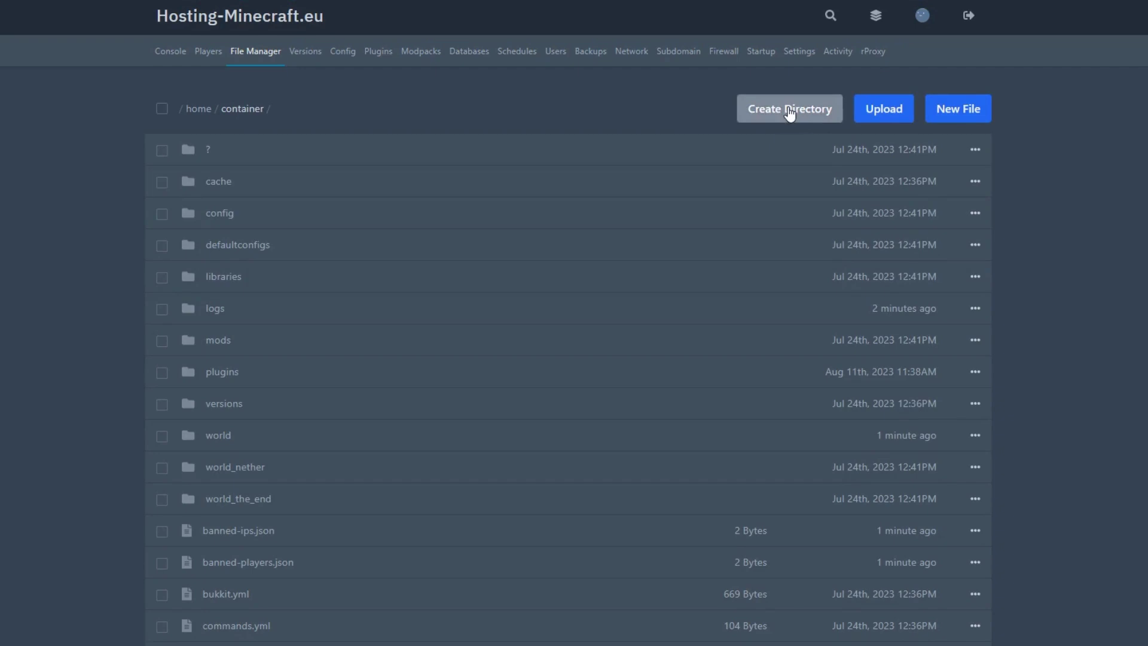
{"action": "left_click", "coordinate": [790, 112]}
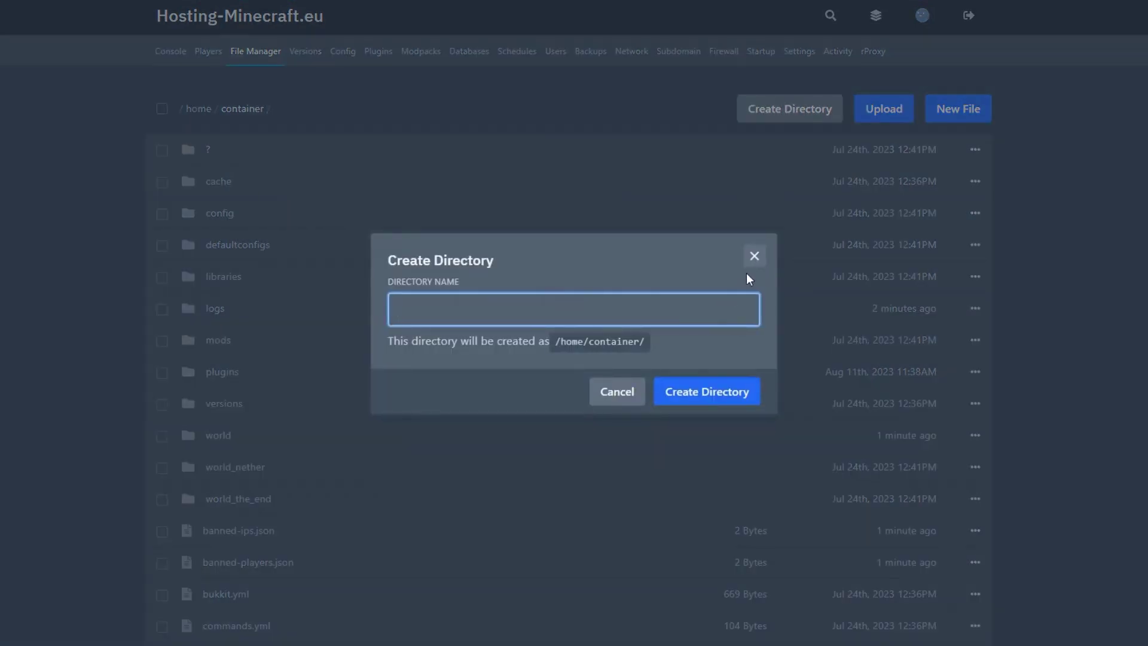
{"action": "left_click", "coordinate": [753, 257]}
{"action": "scroll", "coordinate": [241, 180], "scroll_direction": "down", "scroll_amount": 1}
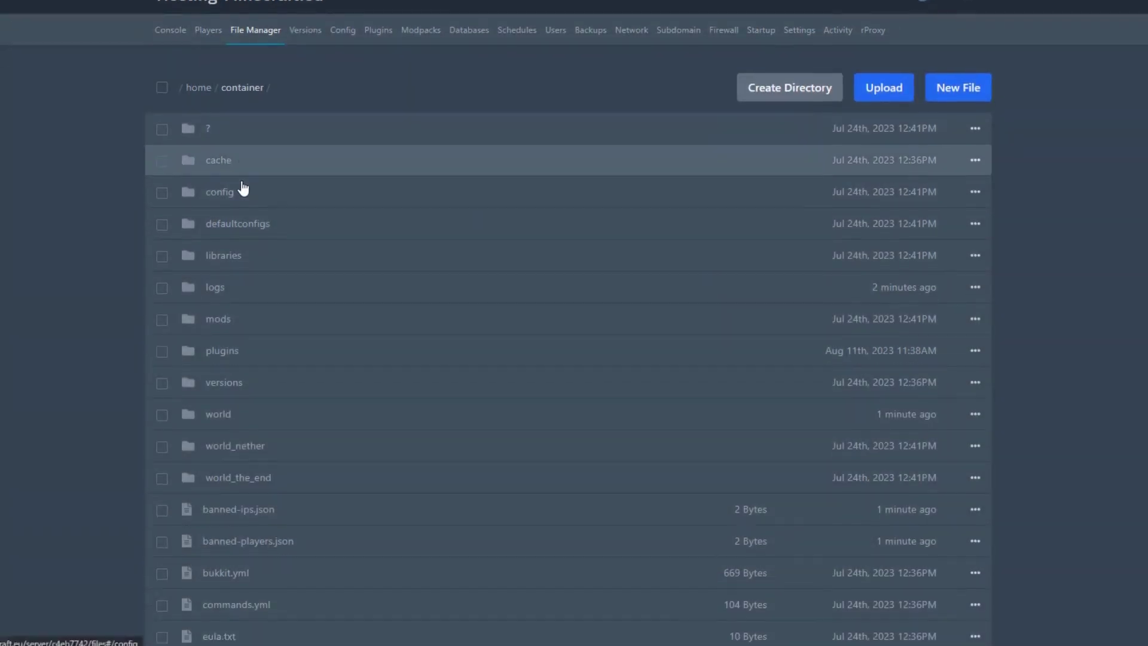
{"action": "left_click", "coordinate": [249, 365]}
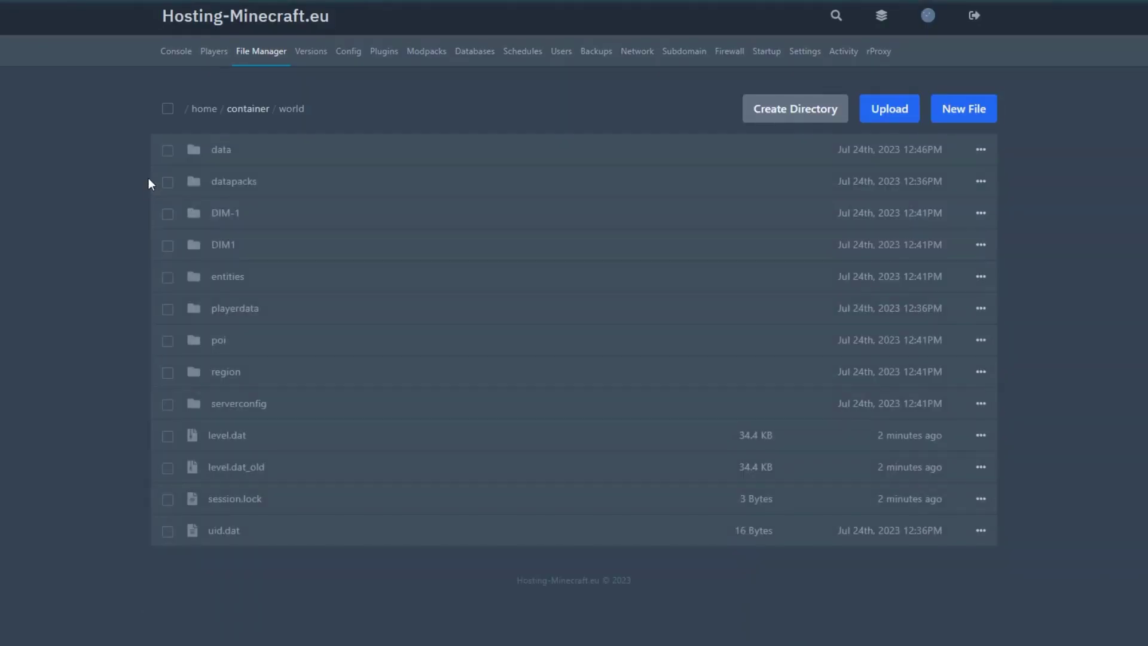
{"action": "left_click", "coordinate": [248, 109]}
Check the LEVEL-NAME config value, restart the server, and walk onto the snowy ocean in-game
{"action": "left_click", "coordinate": [342, 51]}
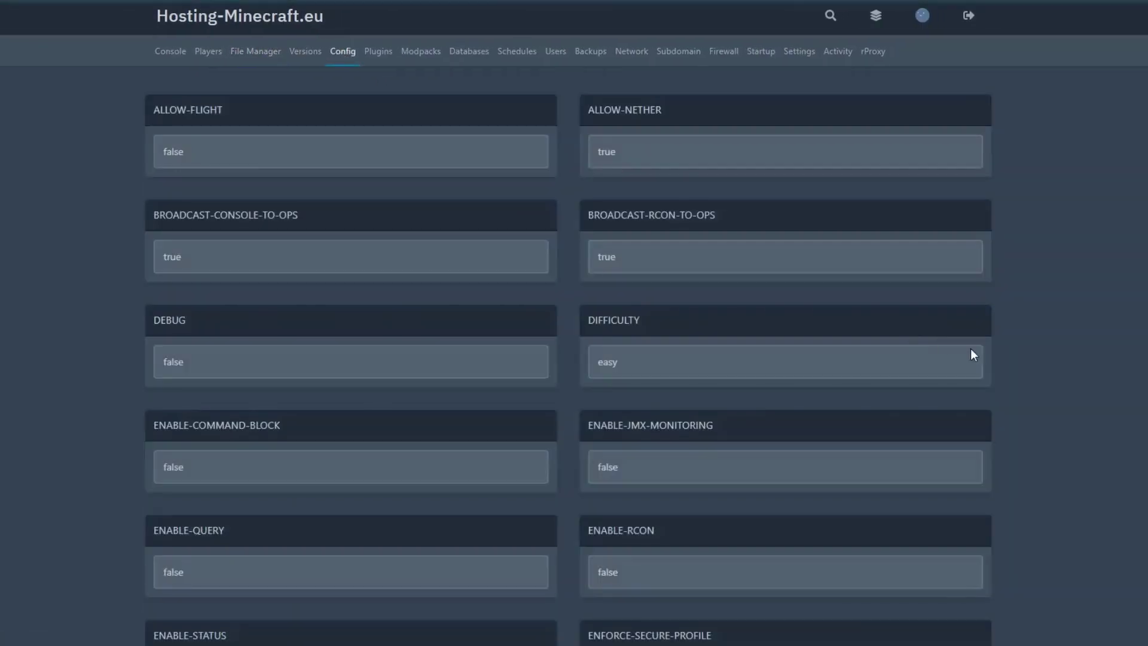
{"action": "scroll", "coordinate": [970, 348], "scroll_direction": "down", "scroll_amount": 1}
{"action": "scroll", "coordinate": [974, 353], "scroll_direction": "down", "scroll_amount": 3}
{"action": "scroll", "coordinate": [973, 353], "scroll_direction": "down", "scroll_amount": 2}
{"action": "scroll", "coordinate": [973, 352], "scroll_direction": "down", "scroll_amount": 2}
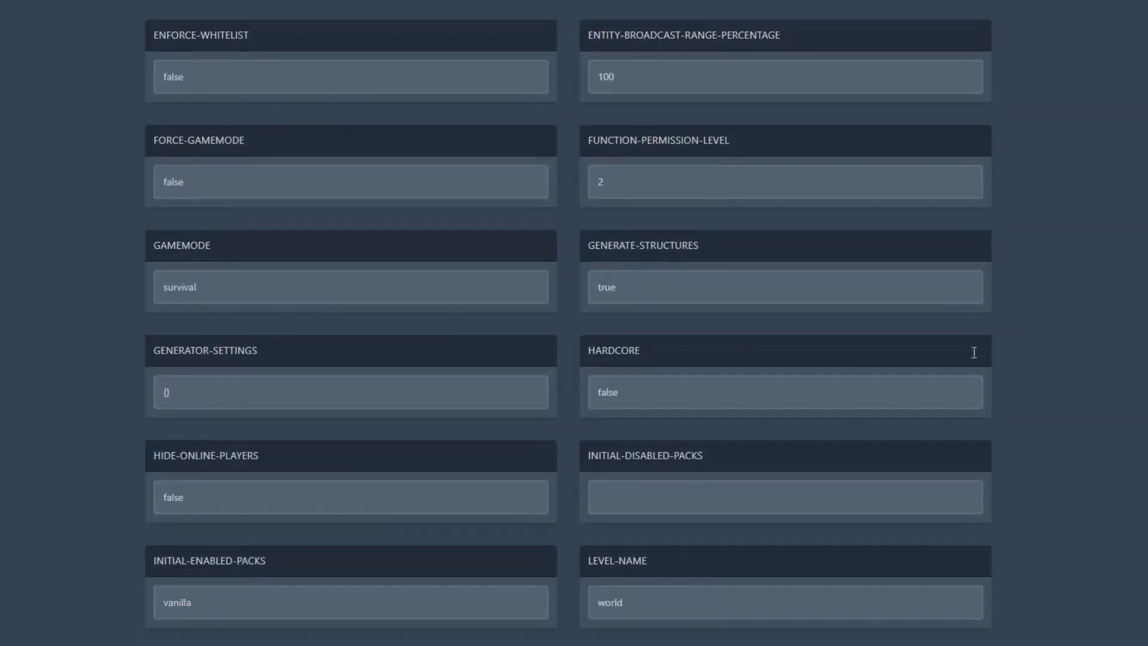
{"action": "scroll", "coordinate": [973, 353], "scroll_direction": "down", "scroll_amount": 2}
{"action": "left_click", "coordinate": [850, 380]}
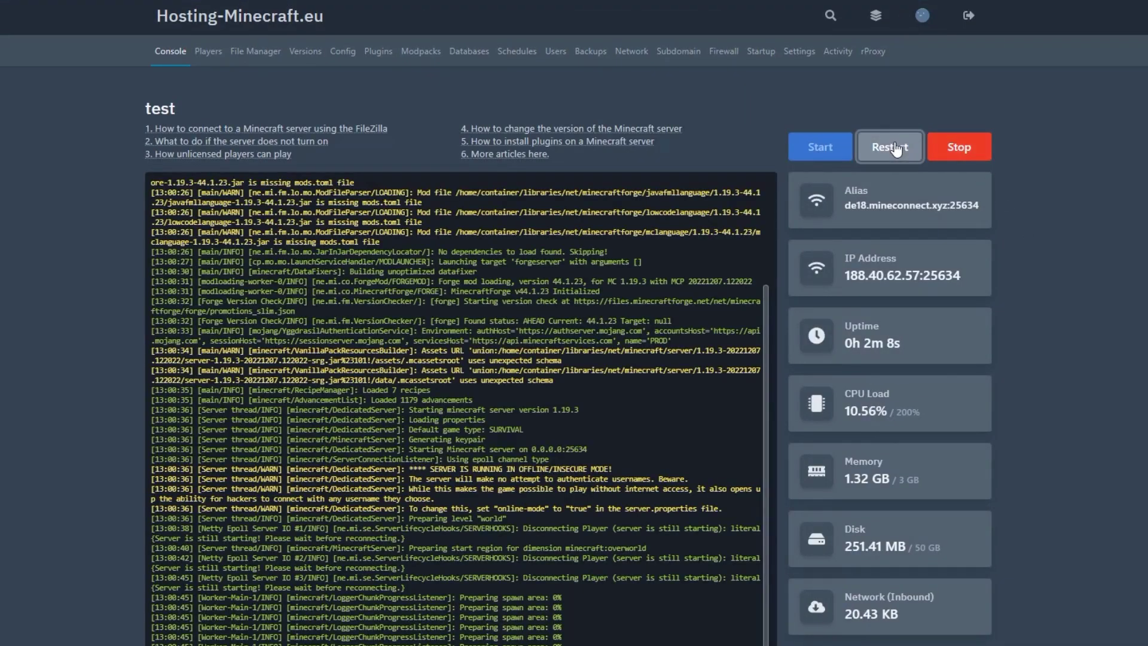
{"action": "left_click", "coordinate": [891, 148]}
{"action": "scroll", "coordinate": [1086, 286], "scroll_direction": "down", "scroll_amount": 3}
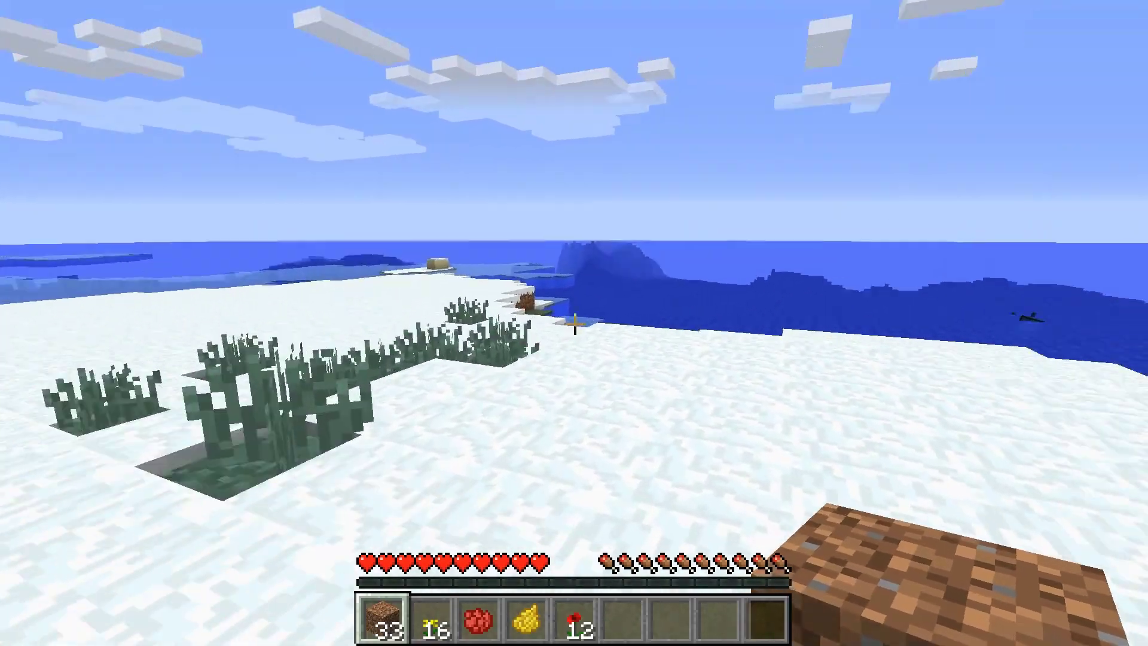
{"action": "key", "text": "w"}
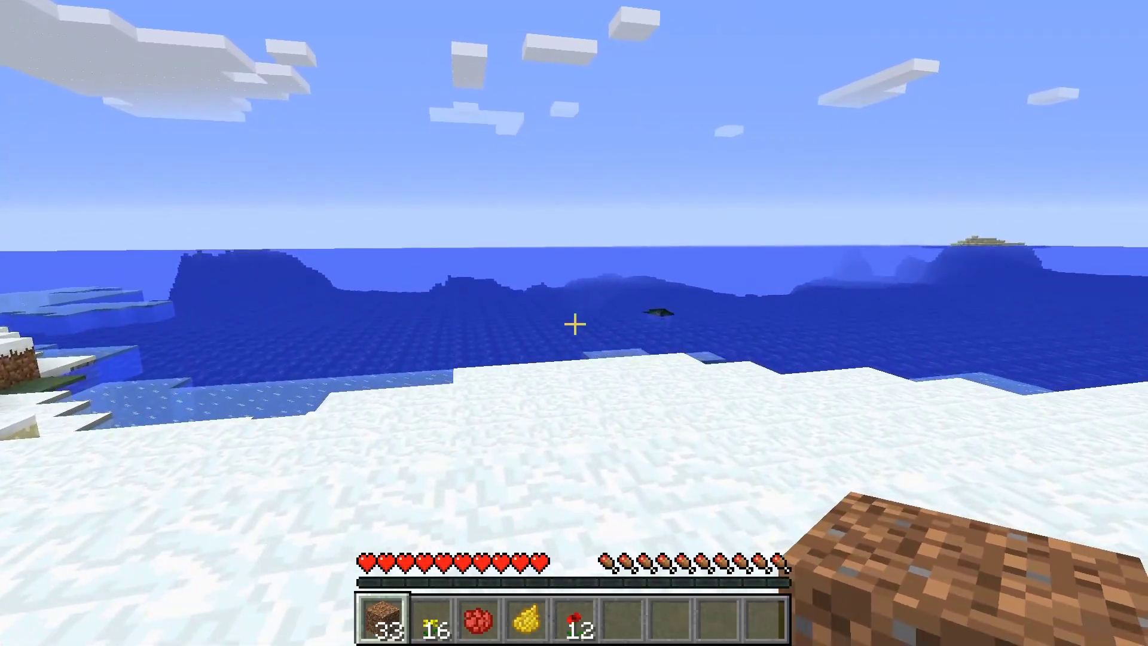
{"action": "key", "text": "w"}
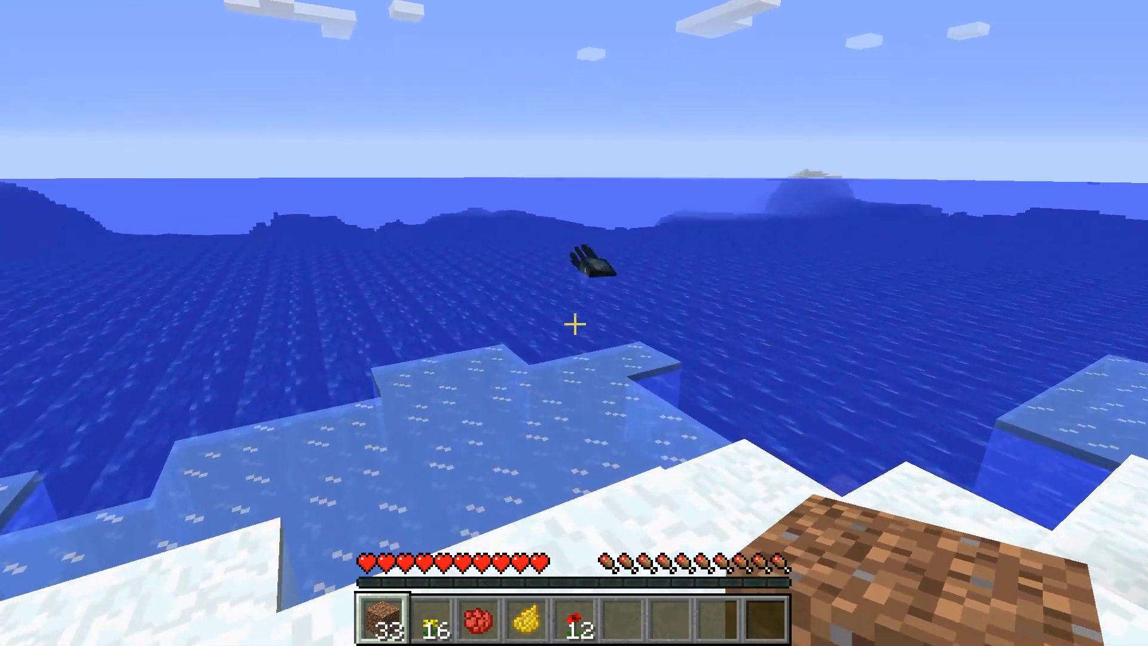
{"action": "key", "text": "w"}
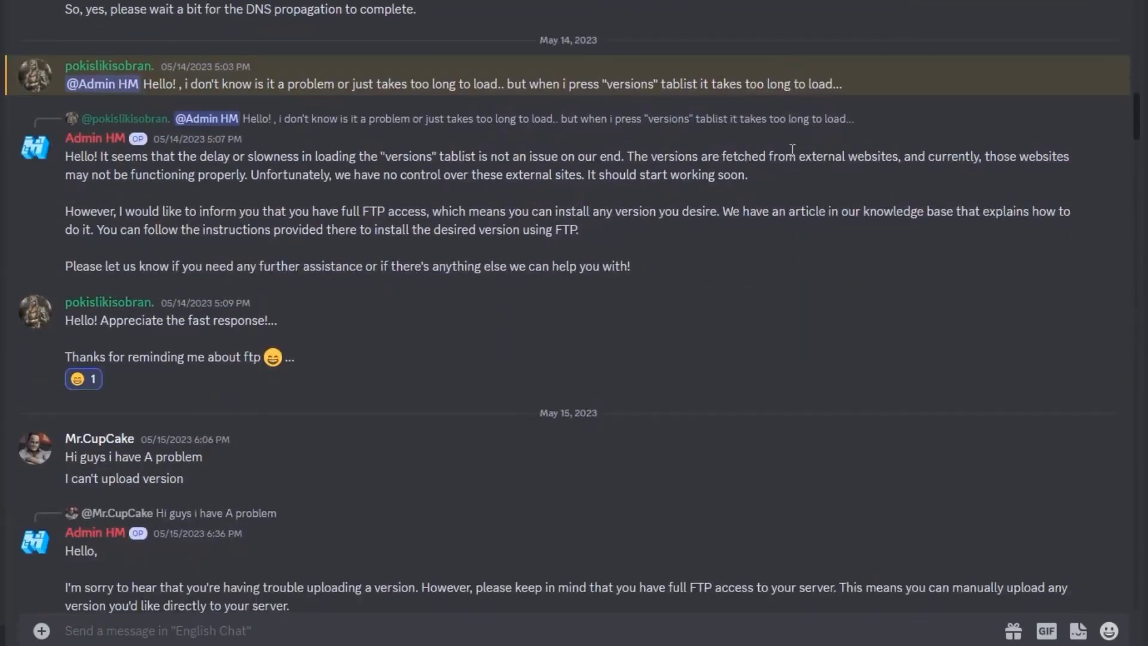
{"action": "scroll", "coordinate": [792, 150], "scroll_direction": "down", "scroll_amount": 3}
{"action": "scroll", "coordinate": [791, 151], "scroll_direction": "down", "scroll_amount": 3}
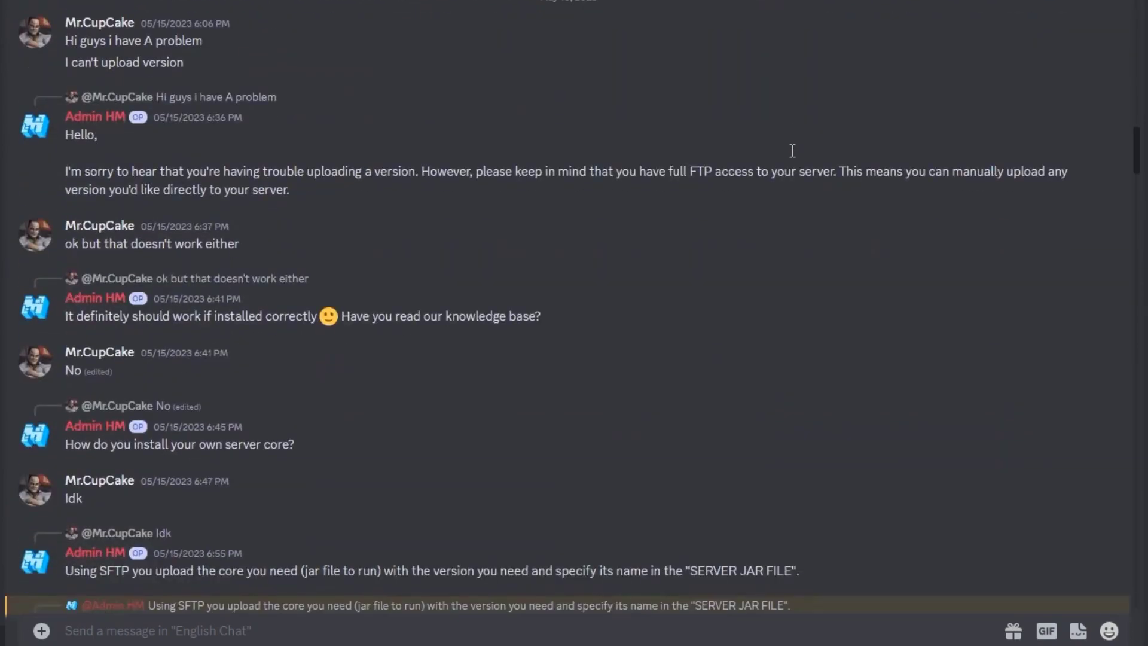
{"action": "scroll", "coordinate": [792, 149], "scroll_direction": "down", "scroll_amount": 5}
{"action": "scroll", "coordinate": [792, 150], "scroll_direction": "down", "scroll_amount": 5}
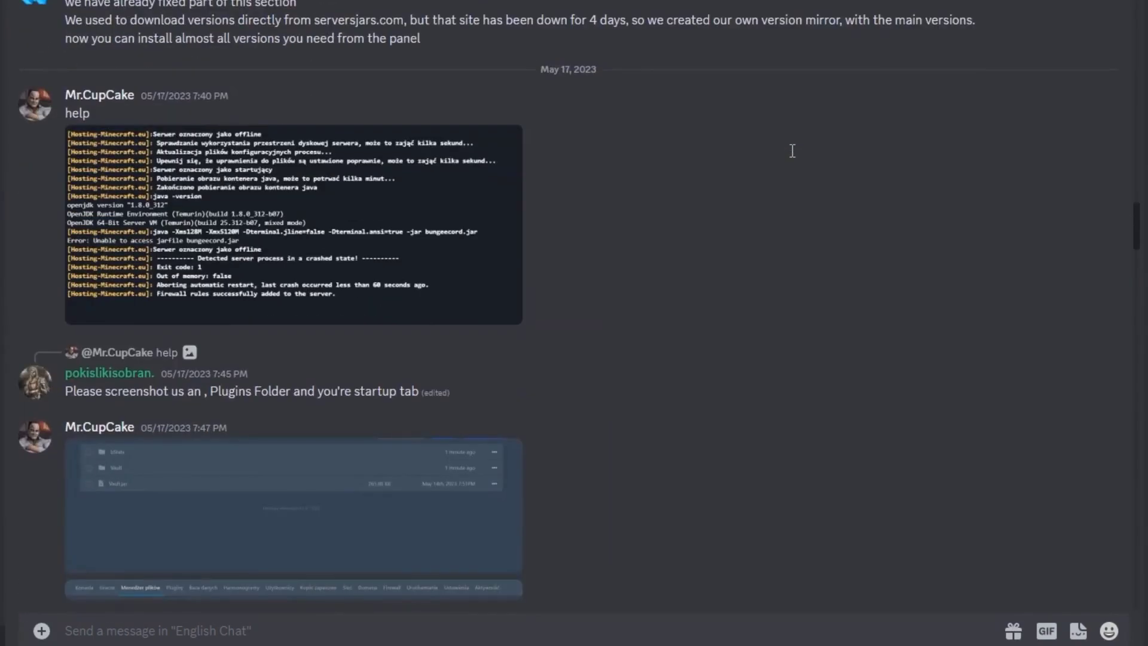
{"action": "scroll", "coordinate": [792, 149], "scroll_direction": "down", "scroll_amount": 4}
{"action": "scroll", "coordinate": [792, 150], "scroll_direction": "down", "scroll_amount": 2}
{"action": "scroll", "coordinate": [792, 150], "scroll_direction": "down", "scroll_amount": 5}
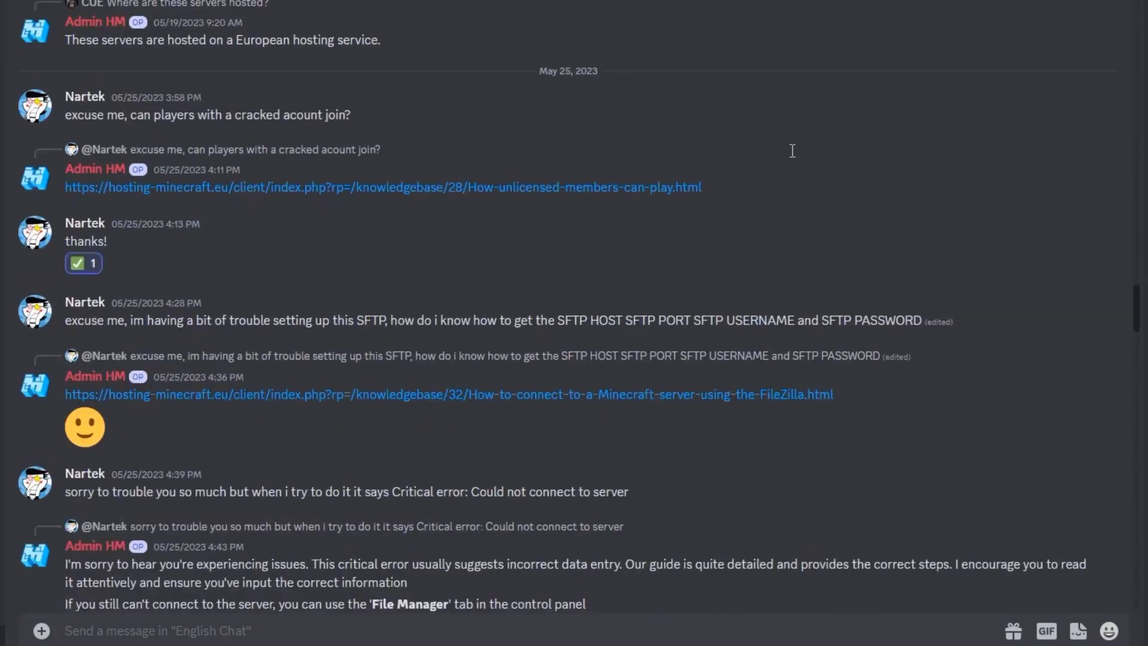
{"action": "scroll", "coordinate": [792, 149], "scroll_direction": "down", "scroll_amount": 4}
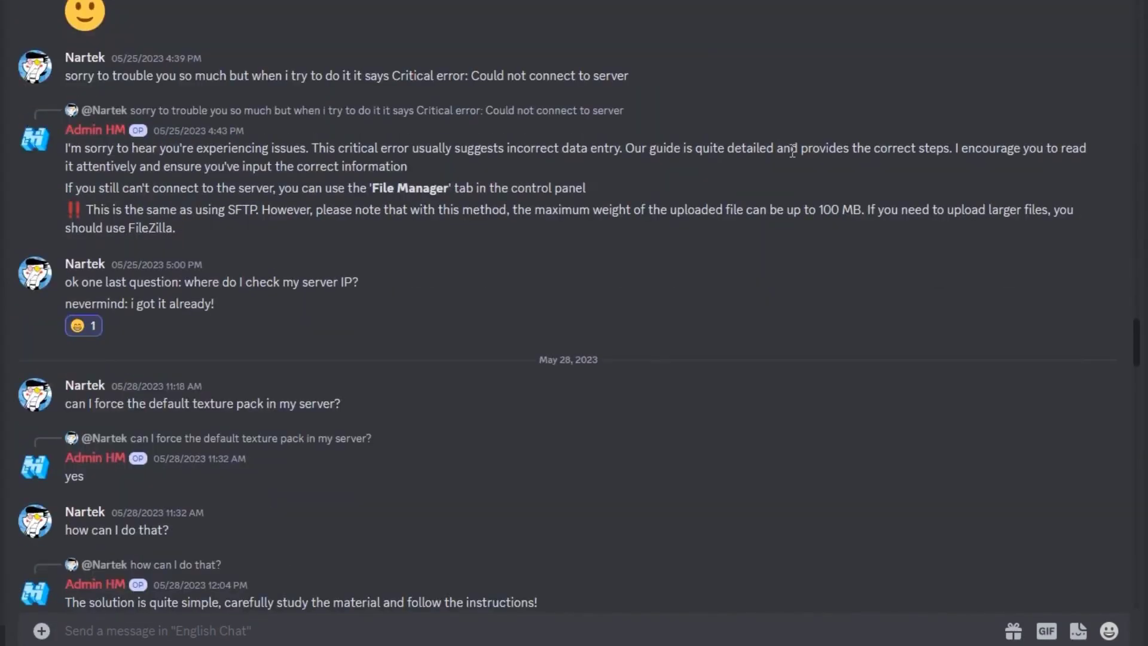